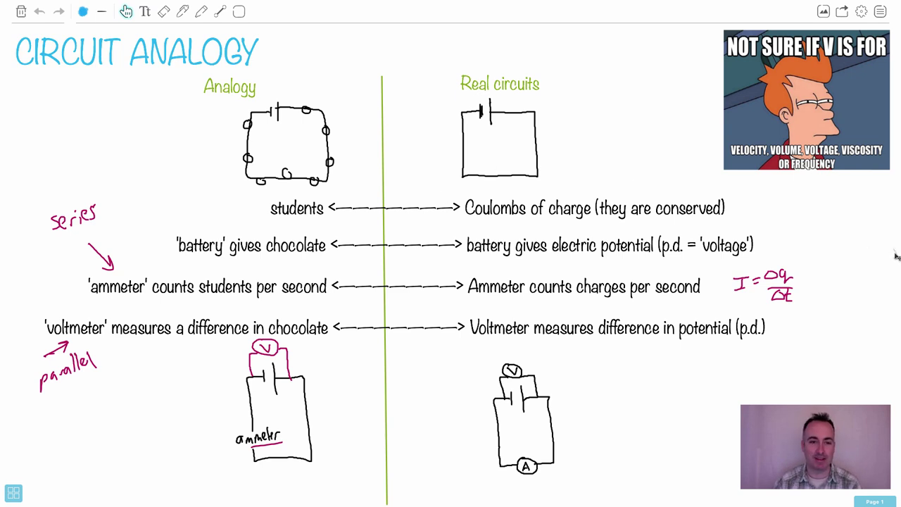
Step: Page forward from Page 1 to Page 5, the 10.0V three-resistor circuit exercise
left_click(897, 256)
left_click(897, 255)
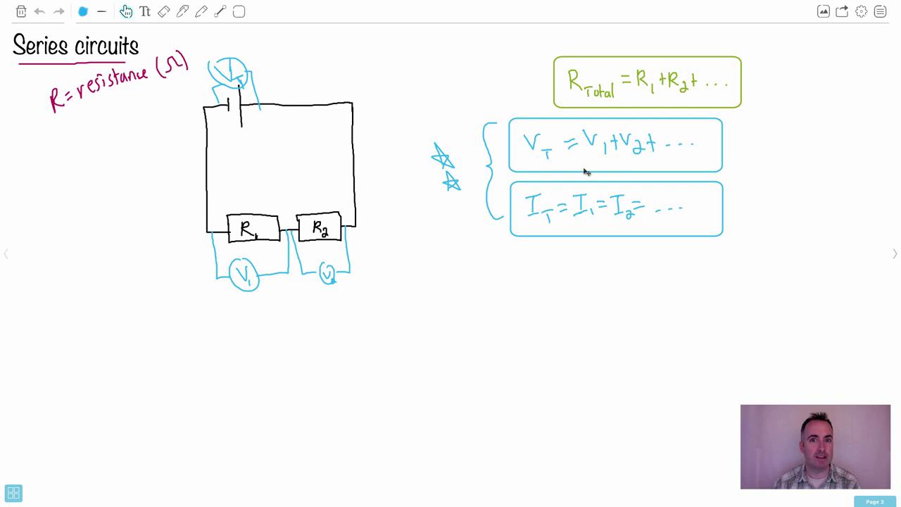
left_click(896, 255)
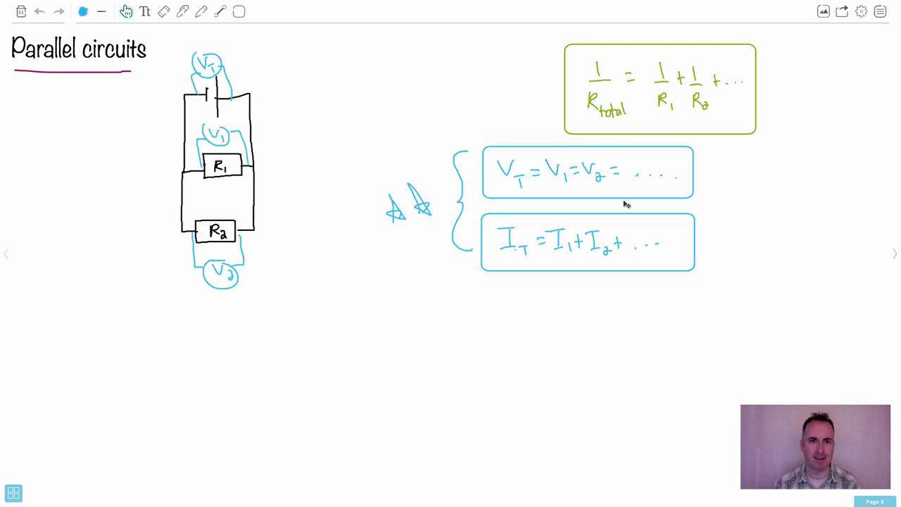
left_click(896, 254)
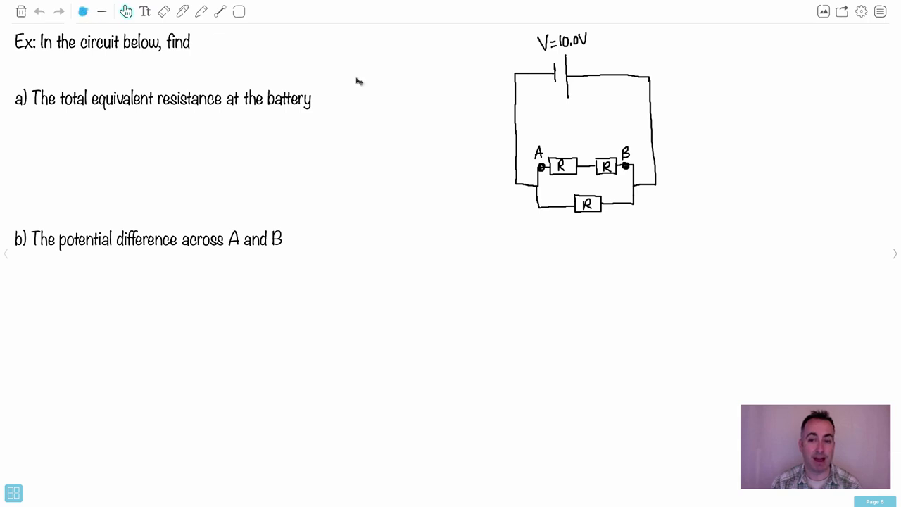
Step: Switch to a light-blue pen and start sketching the simplified circuit's battery at the upper right
left_click(83, 11)
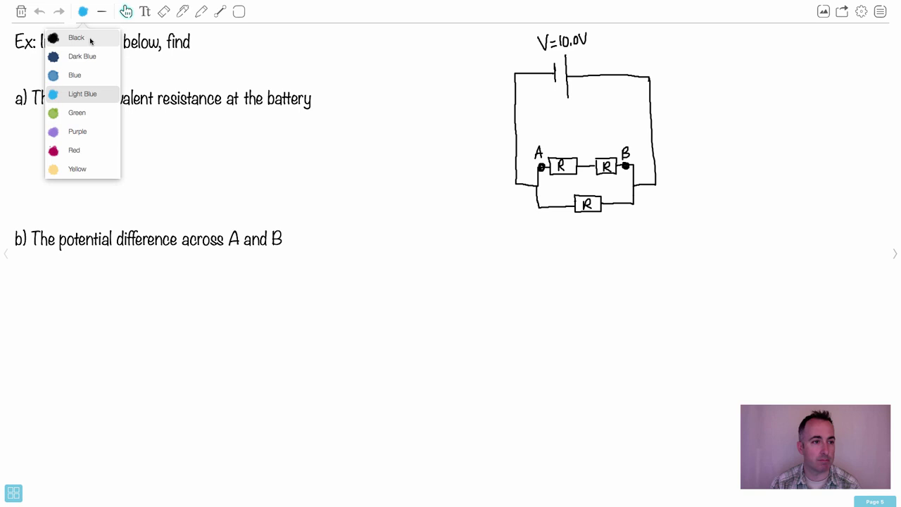
left_click(79, 94)
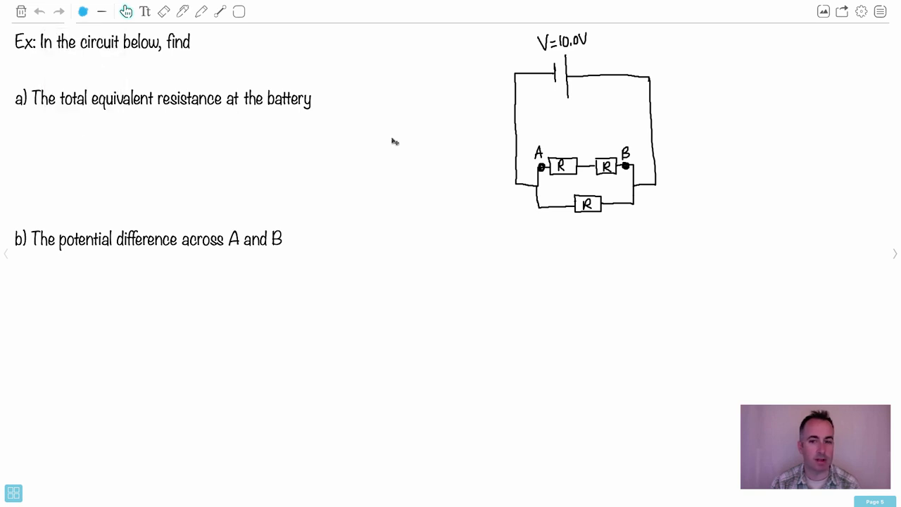
left_click(183, 12)
mouse_move(789, 63)
left_mouse_down()
mouse_move(786, 77)
mouse_move(800, 84)
mouse_move(774, 84)
mouse_move(774, 161)
mouse_move(792, 159)
mouse_move(806, 135)
mouse_move(844, 146)
mouse_move(843, 167)
mouse_move(792, 175)
mouse_move(809, 176)
mouse_move(855, 158)
mouse_move(859, 124)
mouse_move(830, 73)
mouse_move(807, 70)
left_mouse_up()
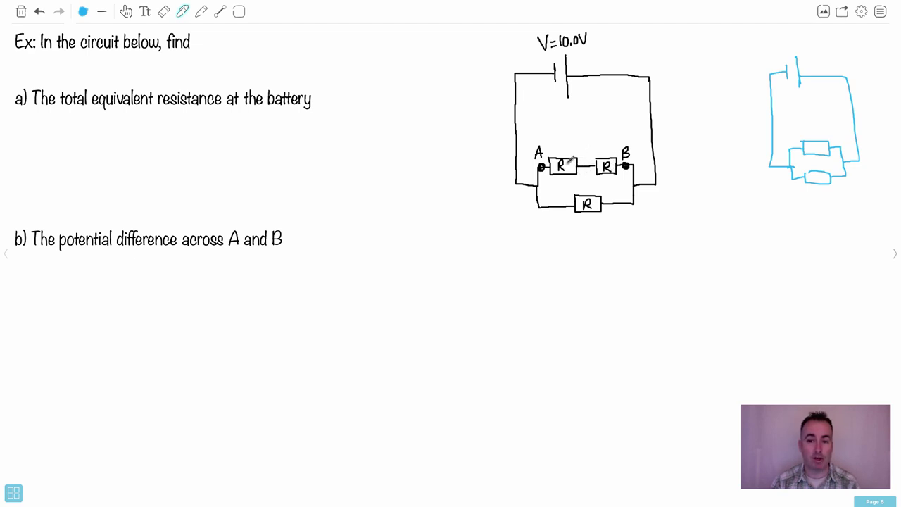
left_click(4, 248)
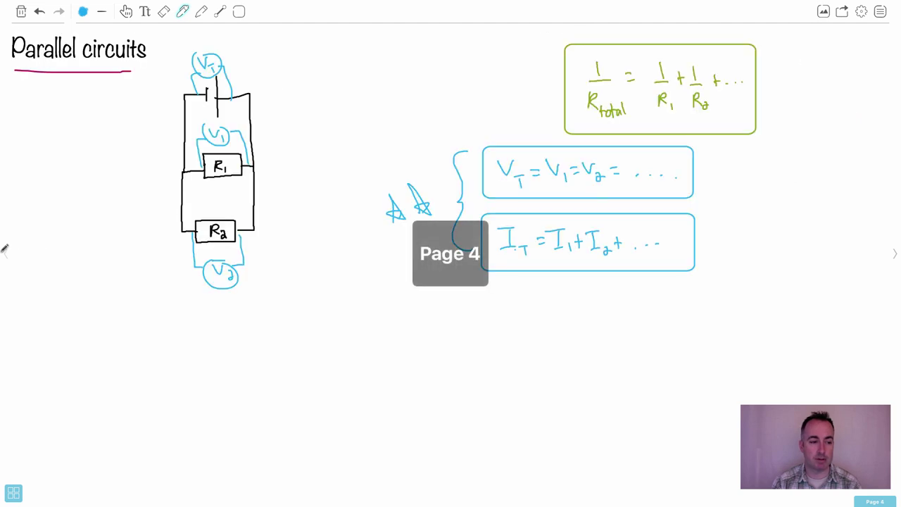
left_click(5, 247)
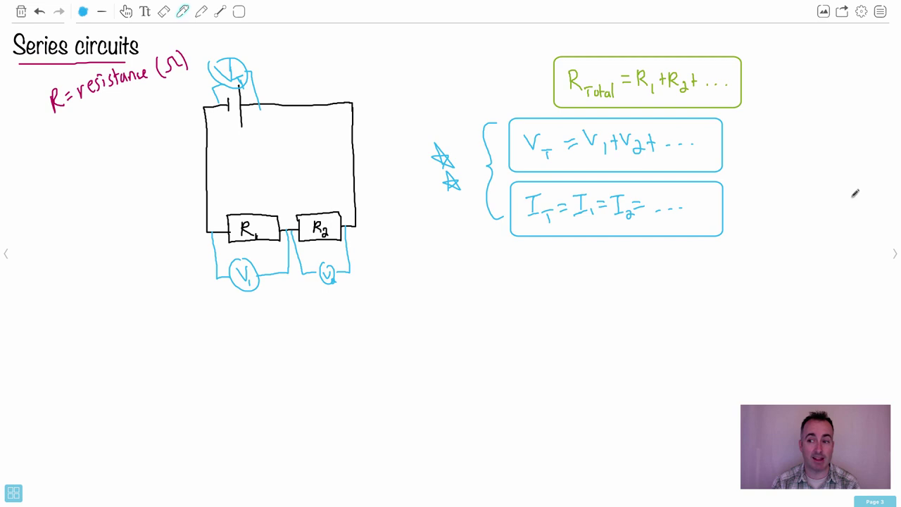
left_click(894, 251)
left_click(894, 250)
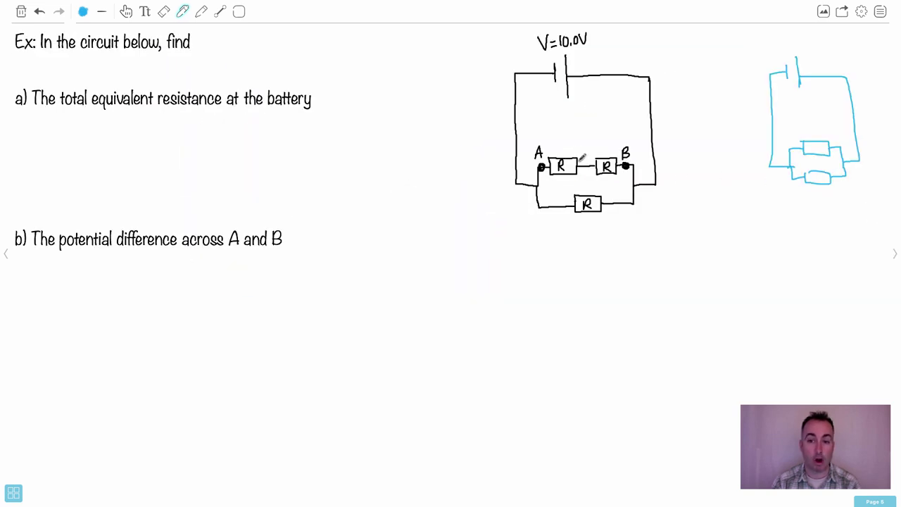
Step: Label the sketch resistors 2R and R, draw a one-resistor circuit, underline 'resistance', and go back to page 4
mouse_move(814, 140)
left_mouse_down()
mouse_move(828, 152)
mouse_move(816, 174)
left_mouse_up()
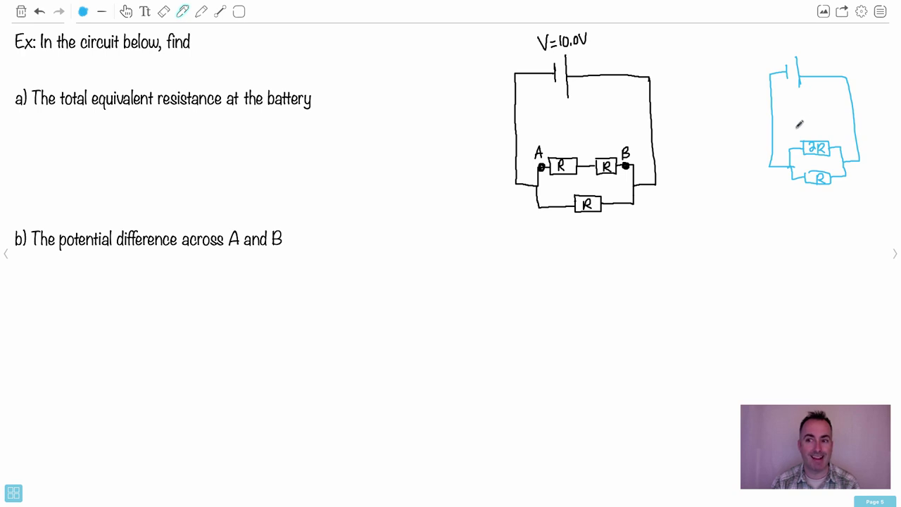
mouse_move(790, 199)
left_mouse_down()
mouse_move(789, 217)
mouse_move(767, 211)
mouse_move(785, 248)
mouse_move(807, 256)
mouse_move(814, 223)
mouse_move(803, 203)
left_mouse_up()
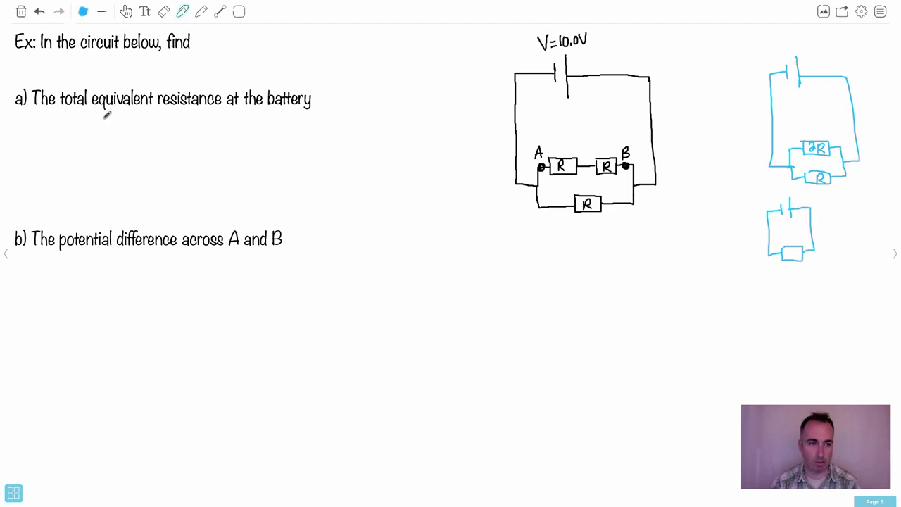
left_click_drag(160, 111, 205, 105)
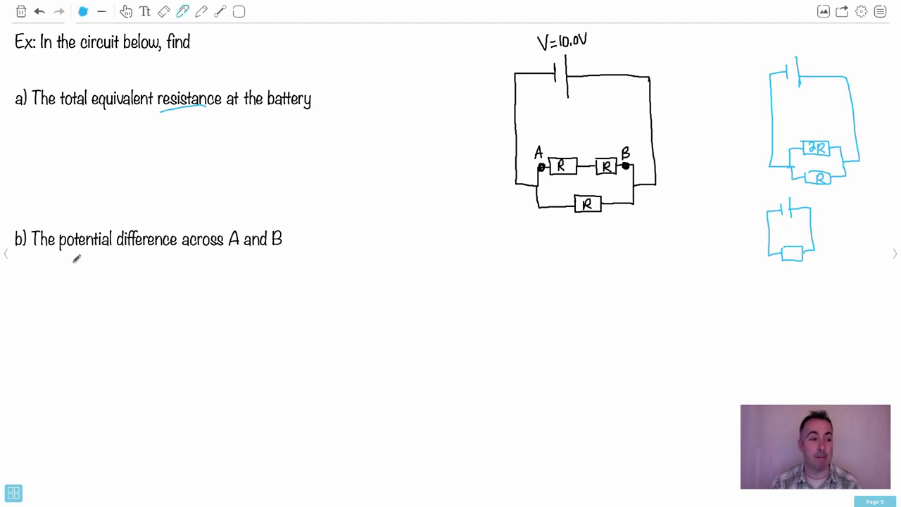
left_click(7, 252)
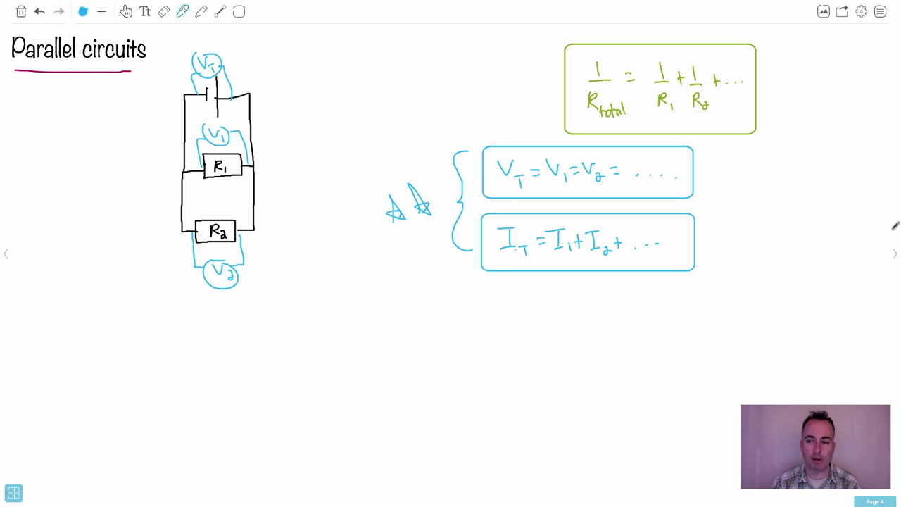
Step: Return to page 5 and write 1/Rp = 1/R + 1/2R under question a)
left_click(896, 254)
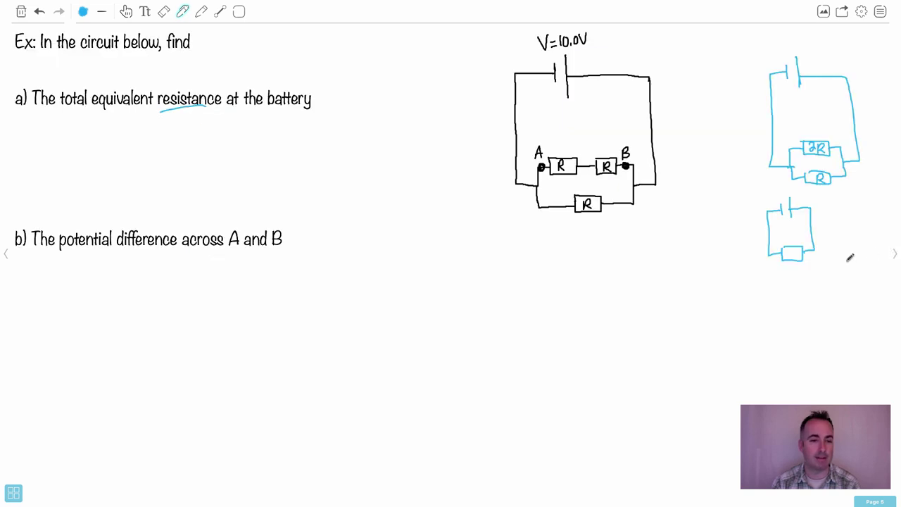
left_click_drag(93, 128, 107, 163)
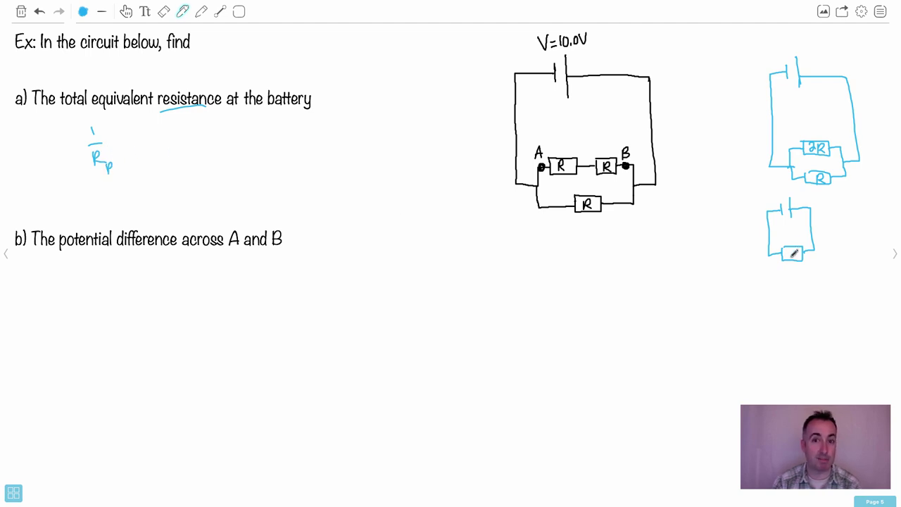
left_click_drag(109, 139, 117, 137)
left_click_drag(110, 143, 128, 135)
mouse_move(124, 145)
left_mouse_down()
mouse_move(135, 143)
mouse_move(138, 161)
left_mouse_up()
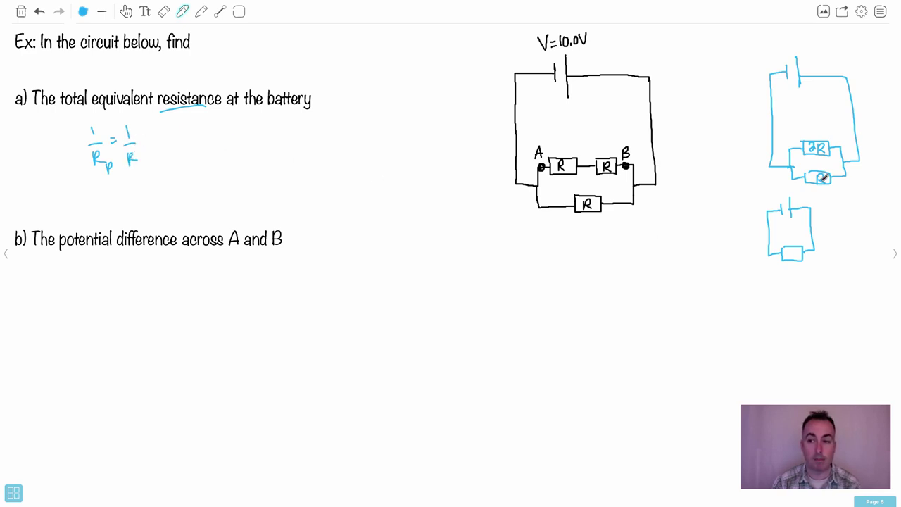
left_click_drag(142, 131, 143, 143)
left_click_drag(139, 138, 157, 139)
mouse_move(152, 145)
left_mouse_down()
mouse_move(163, 143)
mouse_move(164, 163)
mouse_move(178, 162)
left_mouse_up()
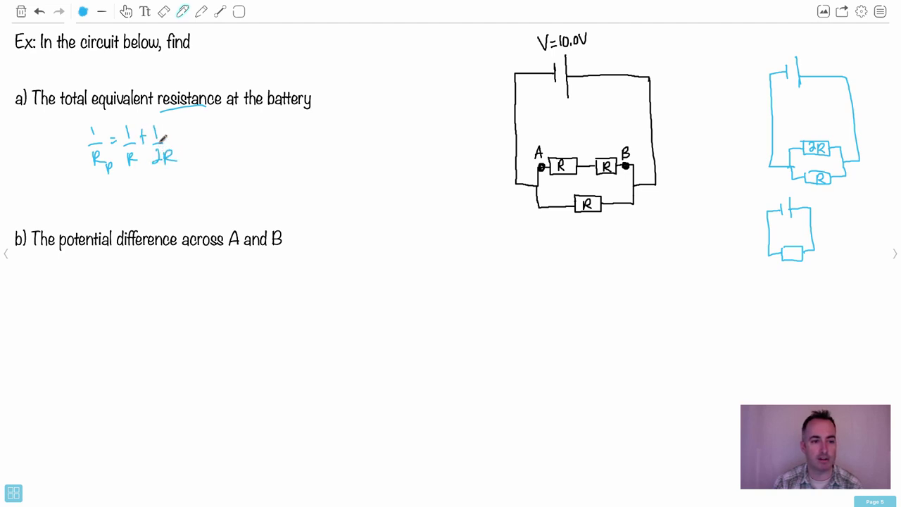
Step: Start rewriting 1/Rp as two fractions over the common denominator 2R
left_click_drag(211, 127, 212, 143)
left_click_drag(207, 145, 219, 145)
left_click_drag(209, 151, 223, 172)
left_click_drag(224, 137, 231, 141)
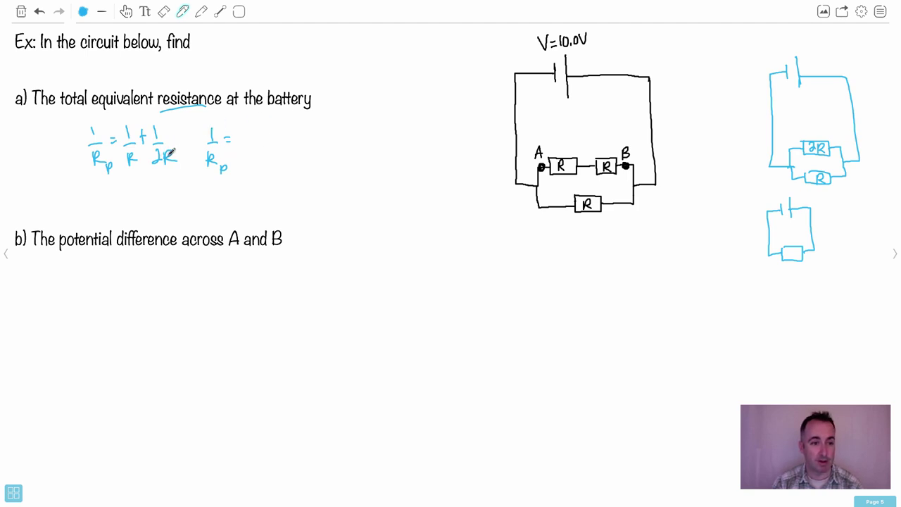
mouse_move(240, 148)
left_mouse_down()
mouse_move(255, 148)
mouse_move(250, 165)
mouse_move(261, 165)
mouse_move(266, 150)
left_mouse_up()
left_click_drag(262, 146, 270, 145)
mouse_move(274, 147)
left_mouse_down()
mouse_move(287, 146)
mouse_move(287, 164)
mouse_move(299, 164)
left_mouse_up()
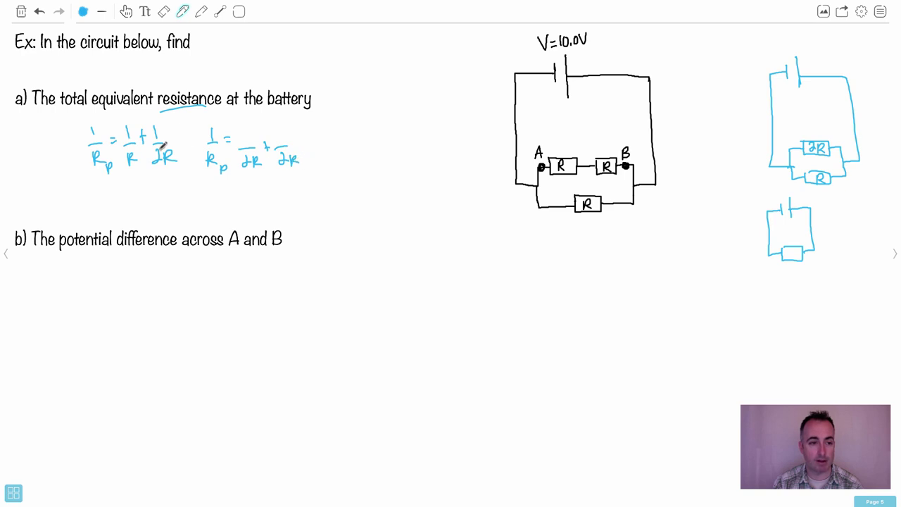
left_click_drag(280, 133, 282, 141)
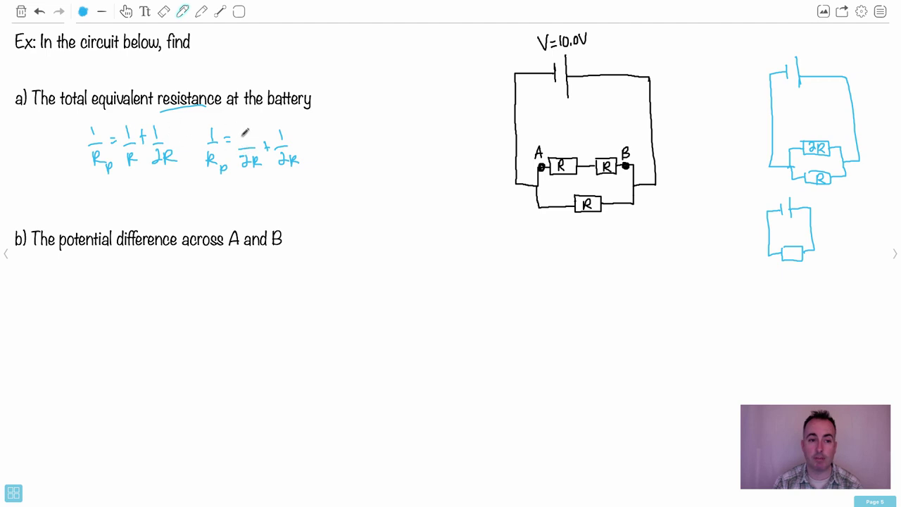
Step: Complete 1/Rp = 2/2R + 1/2R, conclude ∴ 1/Rp = 3/2R, then write Rp = 2R/3 below
left_click_drag(241, 136, 252, 147)
left_click(324, 136)
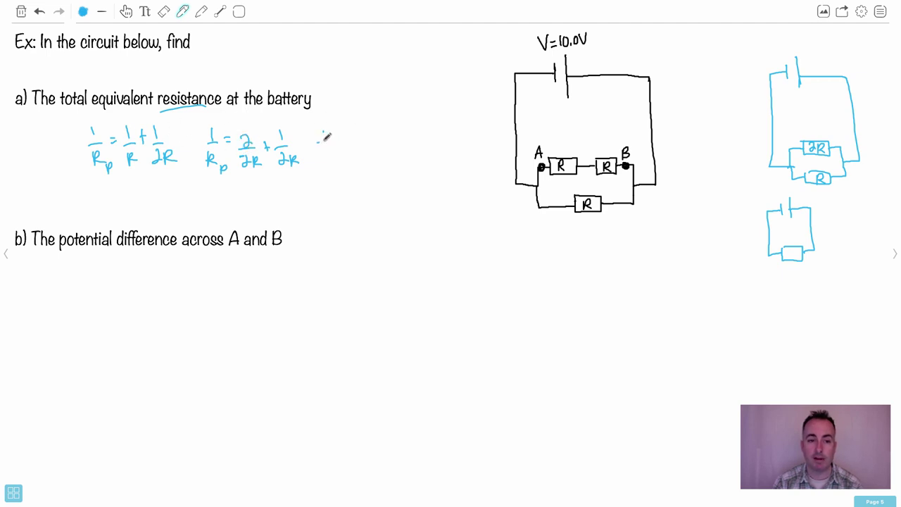
left_click(319, 142)
left_click(330, 141)
mouse_move(349, 125)
left_mouse_down()
mouse_move(363, 169)
mouse_move(375, 137)
left_mouse_up()
mouse_move(368, 143)
left_mouse_down()
mouse_move(390, 119)
mouse_move(387, 140)
mouse_move(398, 144)
mouse_move(401, 165)
left_mouse_up()
left_click_drag(400, 153, 413, 163)
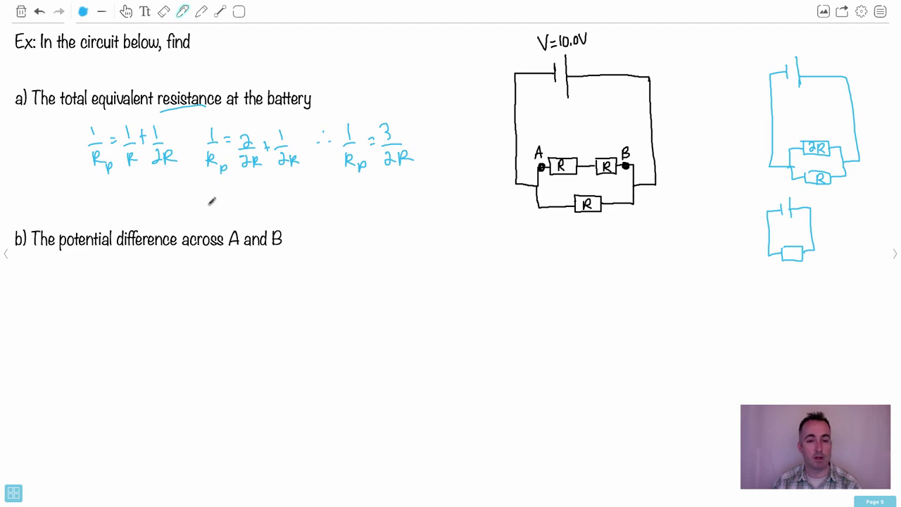
mouse_move(150, 200)
left_mouse_down()
mouse_move(161, 218)
mouse_move(170, 201)
left_mouse_up()
mouse_move(165, 205)
left_mouse_down()
mouse_move(190, 194)
mouse_move(194, 208)
mouse_move(210, 210)
mouse_move(197, 225)
left_mouse_up()
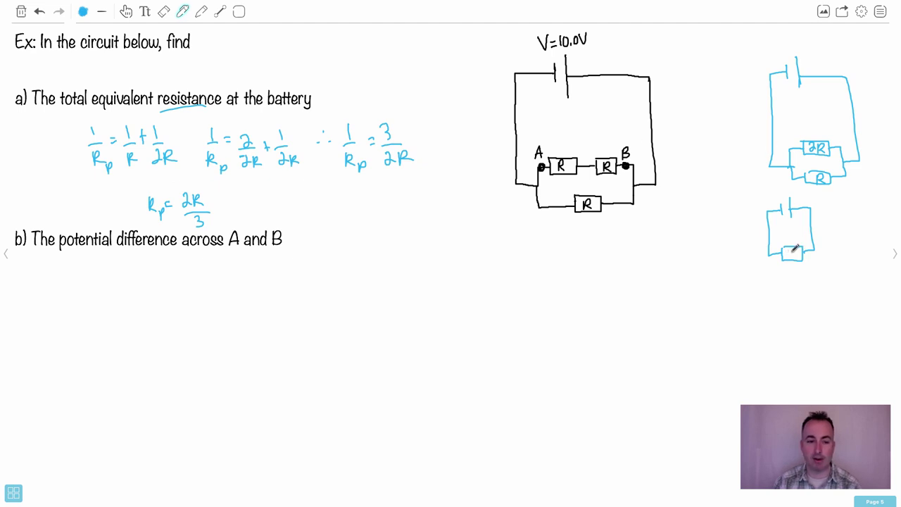
Step: Label the single-resistor sketch 2R/3 and box the Rp = 2R/3 answer
mouse_move(785, 251)
left_mouse_down()
mouse_move(798, 258)
mouse_move(791, 276)
left_mouse_up()
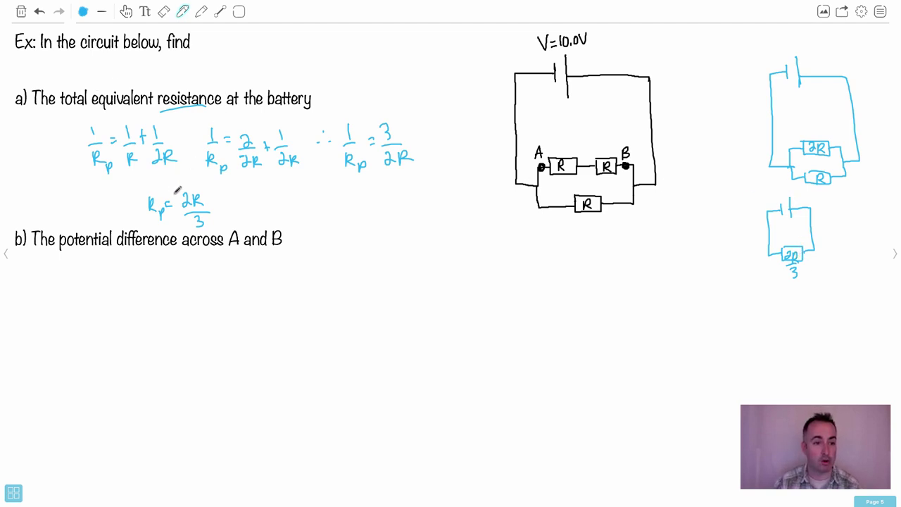
mouse_move(177, 188)
left_mouse_down()
mouse_move(180, 225)
mouse_move(211, 231)
mouse_move(216, 185)
mouse_move(176, 180)
left_mouse_up()
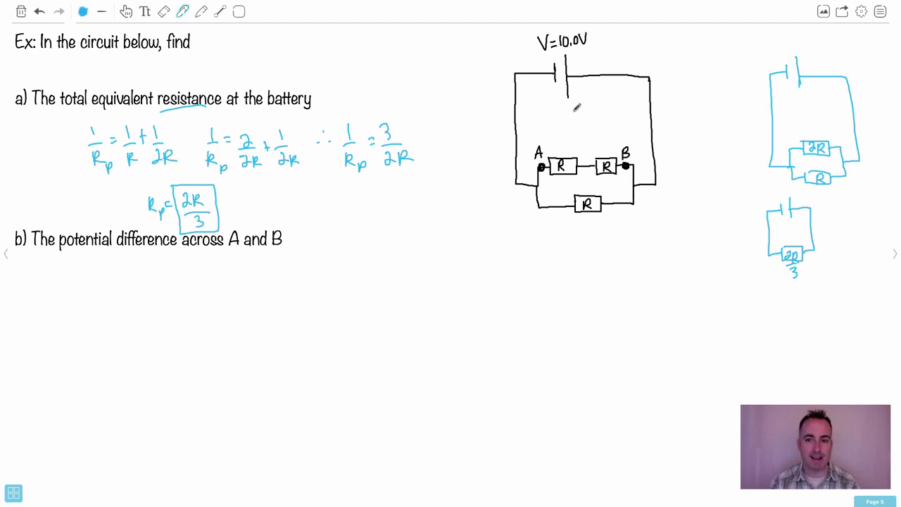
Step: Draw a circled V above the resistors with wires running to nodes A and B
left_click_drag(573, 111, 587, 108)
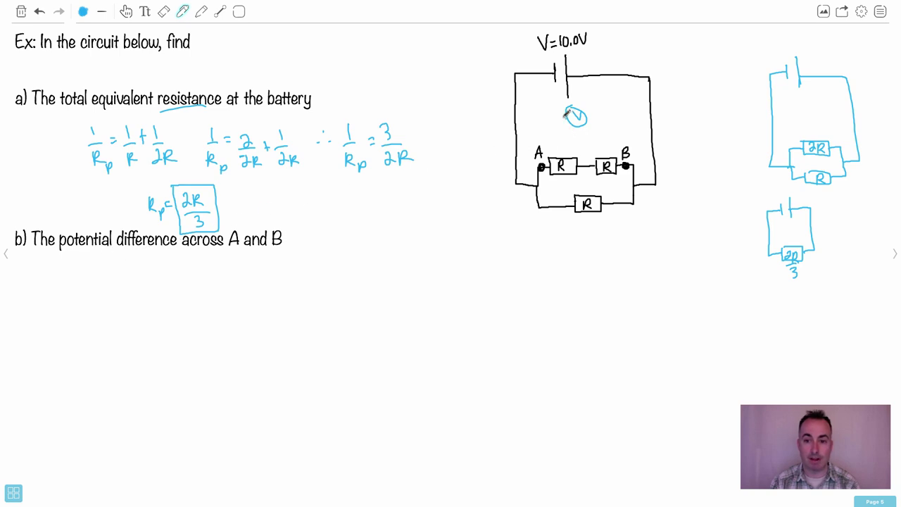
mouse_move(565, 117)
left_mouse_down()
mouse_move(542, 119)
mouse_move(541, 168)
left_mouse_up()
mouse_move(587, 116)
left_mouse_down()
mouse_move(625, 117)
mouse_move(630, 160)
left_mouse_up()
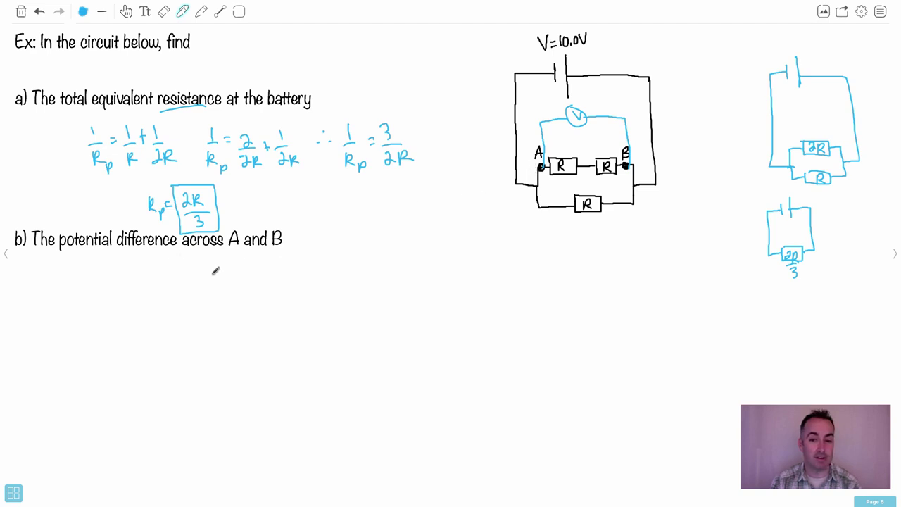
Step: Write V = 10.0V under question b) and draw a box around it
mouse_move(200, 269)
left_mouse_down()
mouse_move(258, 278)
mouse_move(278, 270)
left_mouse_up()
left_click(254, 283)
left_click_drag(187, 262, 190, 299)
mouse_move(191, 298)
left_mouse_down()
mouse_move(269, 294)
mouse_move(225, 254)
mouse_move(188, 260)
left_mouse_up()
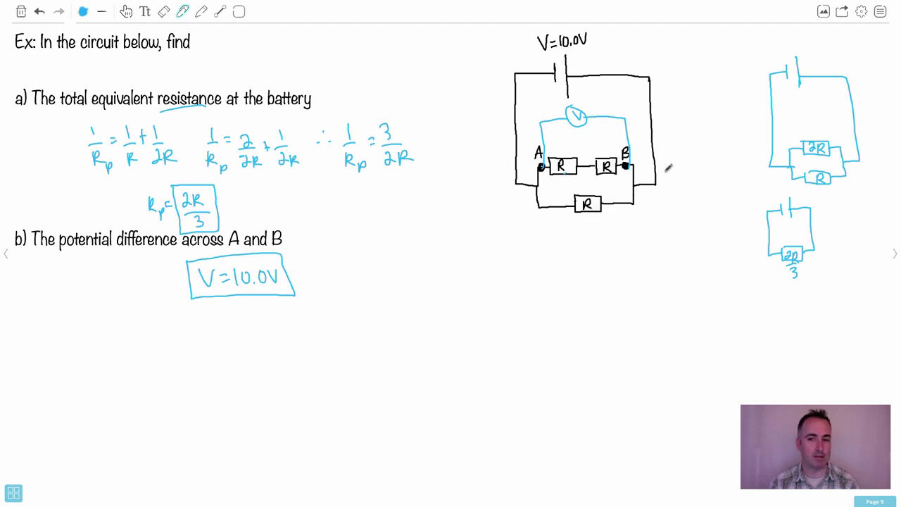
Step: Write 10V under the lower resistor and 5V above each of the two top resistors
mouse_move(581, 216)
left_mouse_down()
mouse_move(582, 226)
mouse_move(587, 219)
left_mouse_up()
left_click_drag(590, 218, 596, 217)
mouse_move(557, 147)
left_mouse_down()
mouse_move(561, 156)
mouse_move(609, 149)
left_mouse_up()
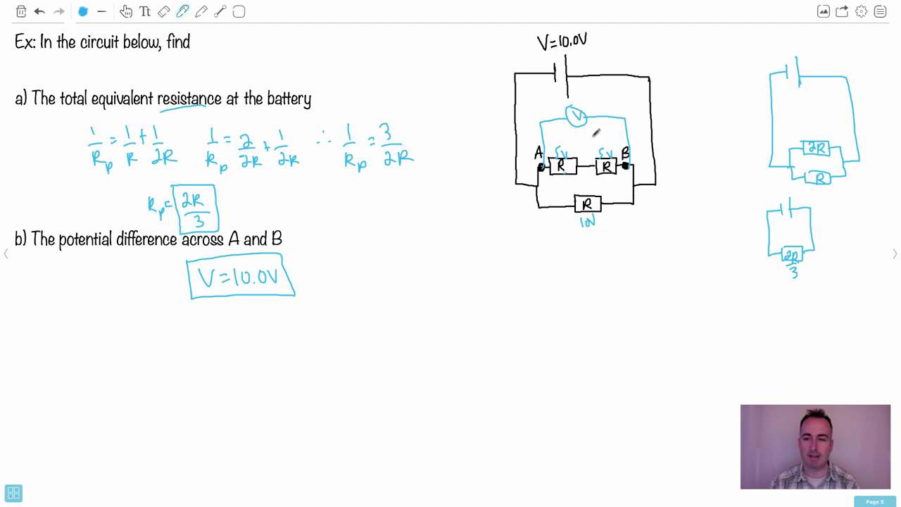